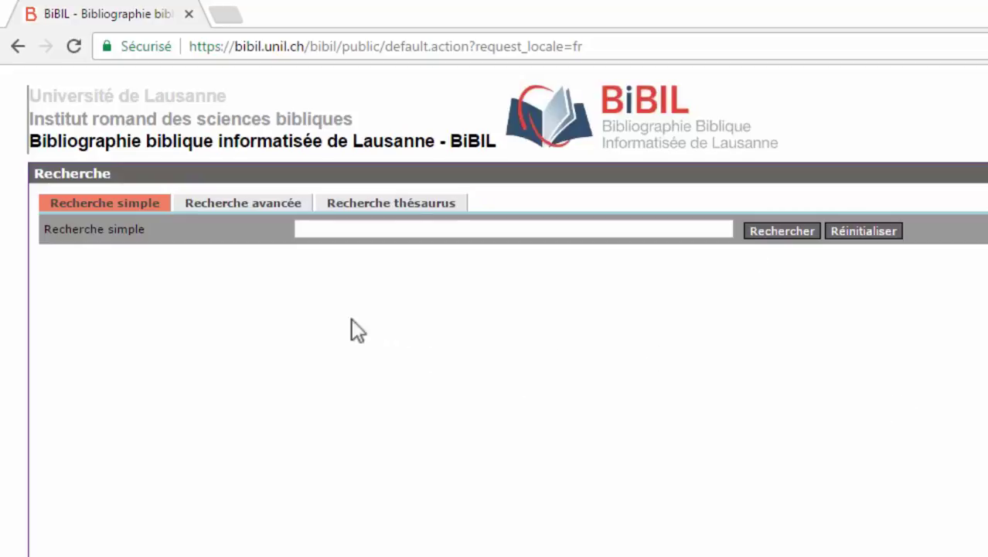
pyautogui.moveTo(236, 46); pyautogui.dragTo(313, 48)
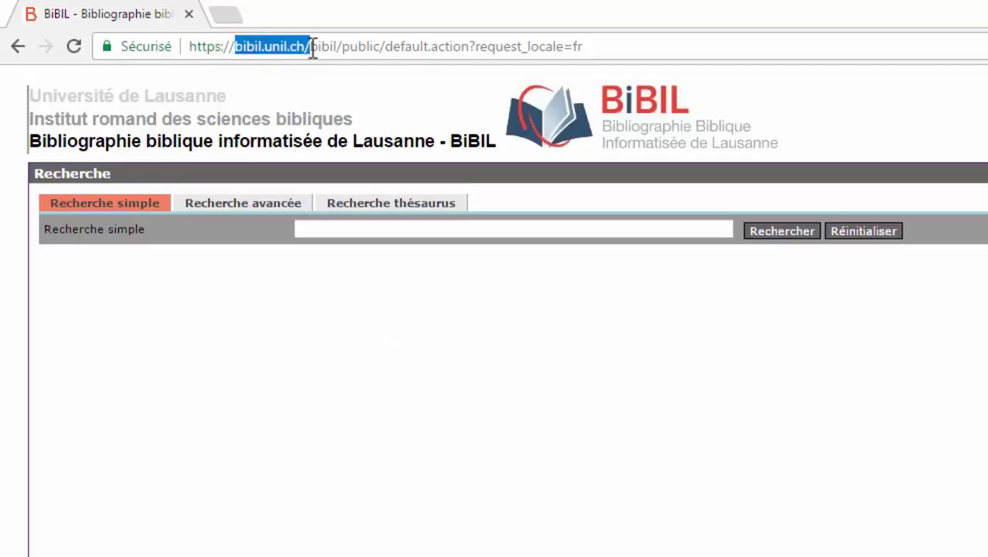
pyautogui.click(349, 341)
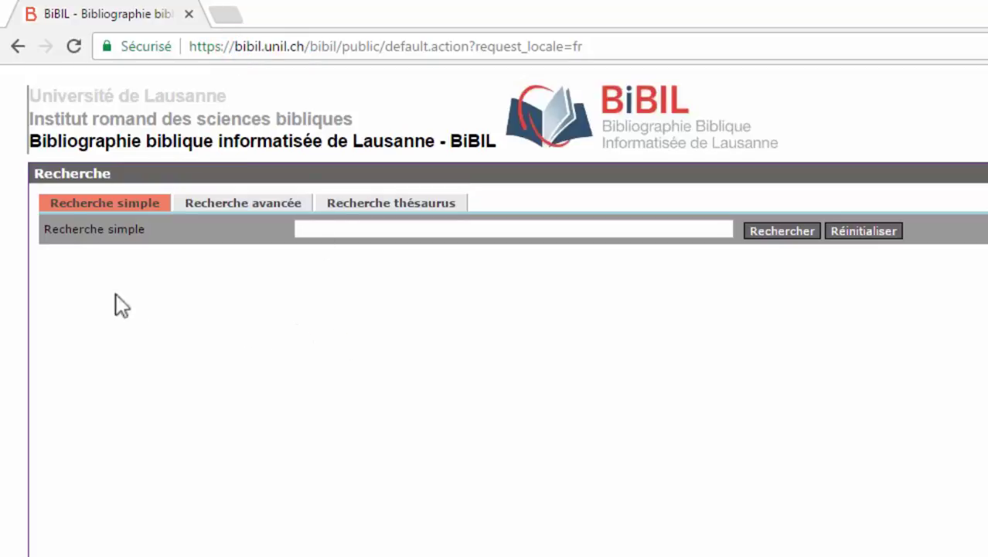
pyautogui.click(381, 226)
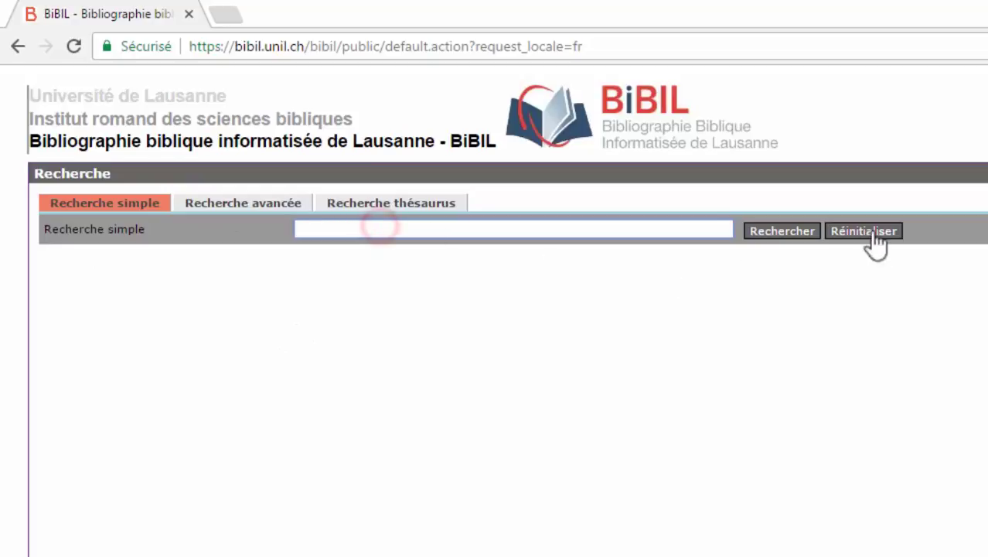
# Open the advanced search and restrict the publication year (Année) to >= 2000
pyautogui.click(271, 207)
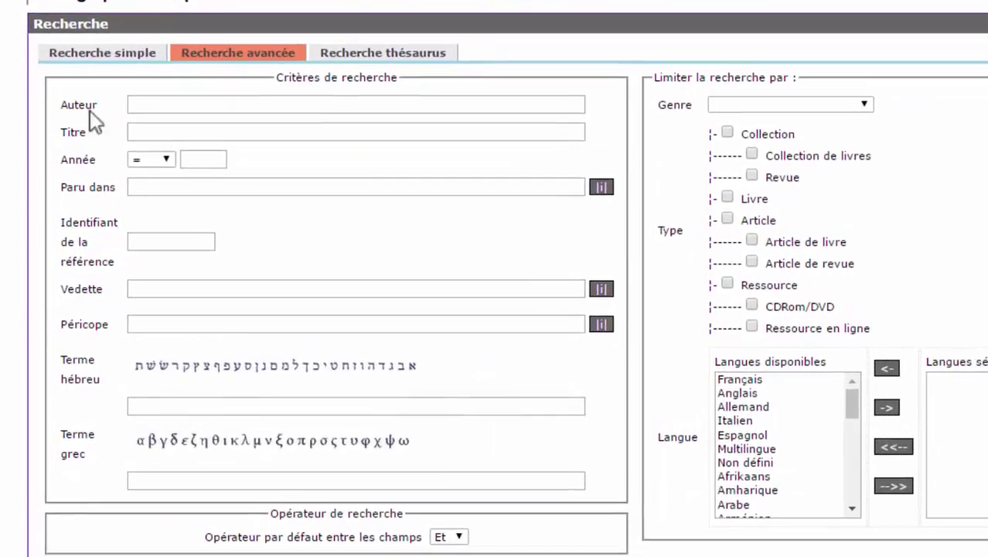
pyautogui.click(143, 105)
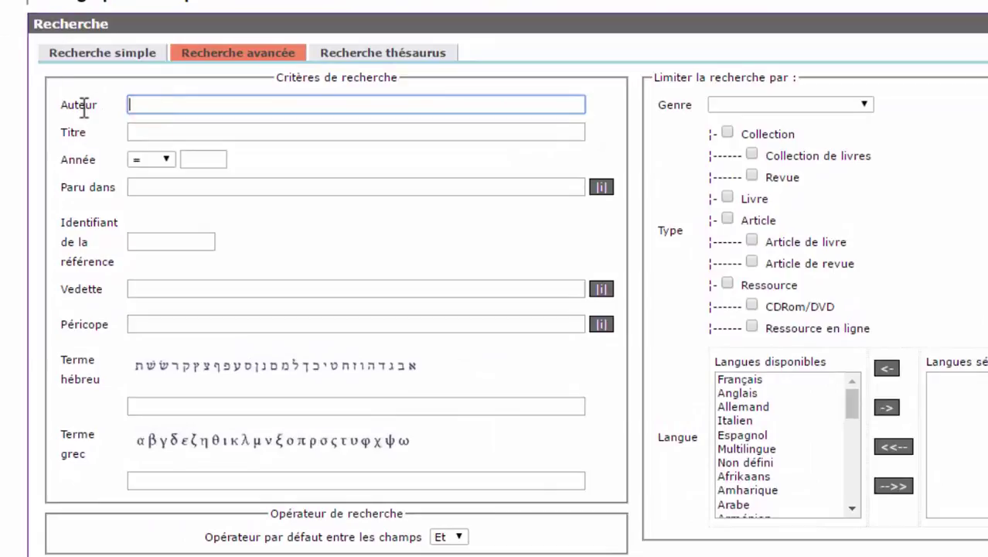
pyautogui.click(139, 130)
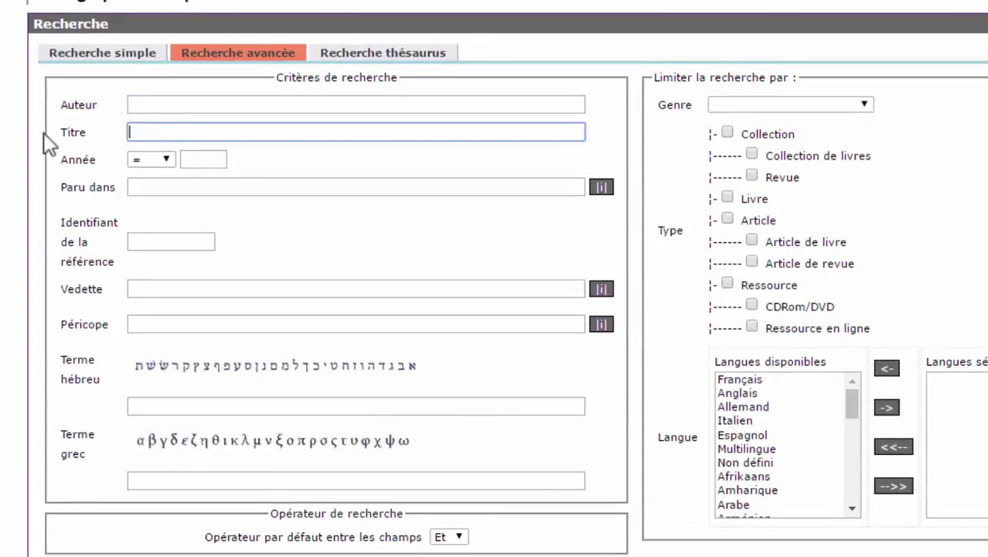
pyautogui.click(165, 160)
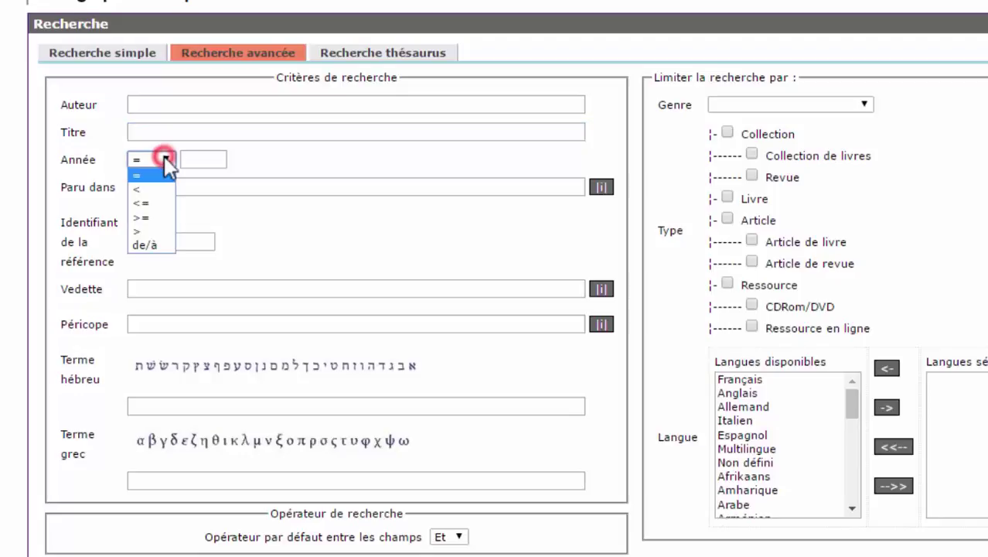
pyautogui.click(152, 218)
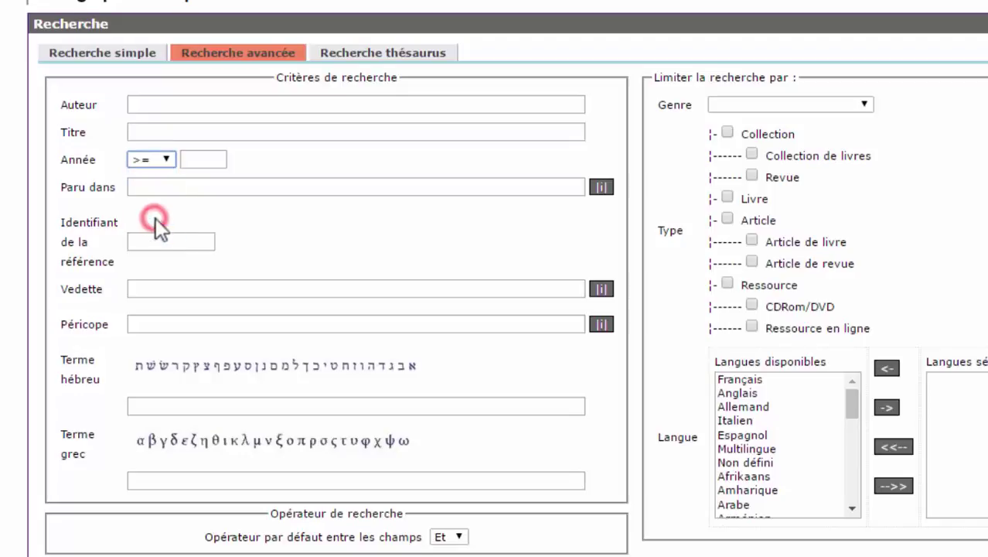
pyautogui.click(197, 162)
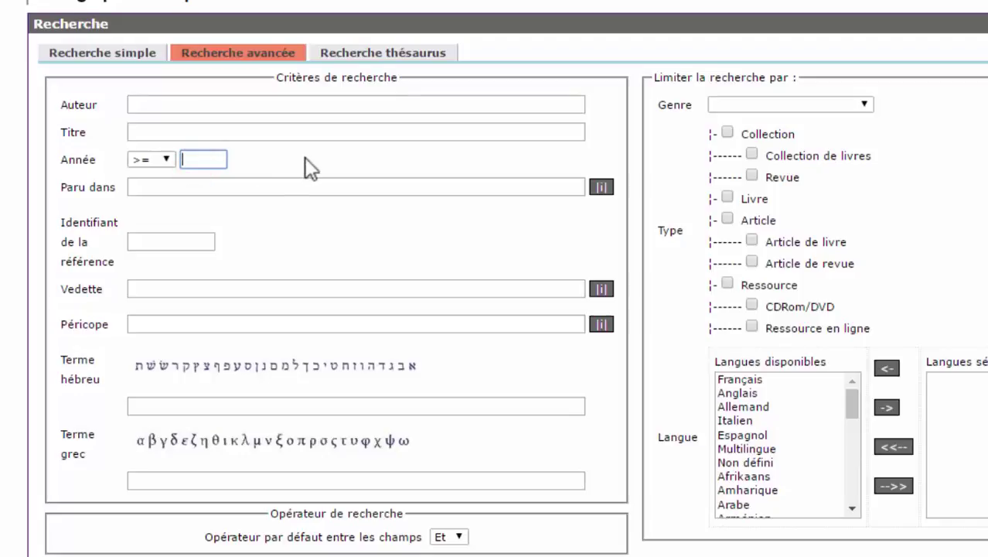
pyautogui.write('2000')
# Try "théologie évangélique" as the Paru dans criterion with the [Revue] match, and clear the field
pyautogui.click(314, 187)
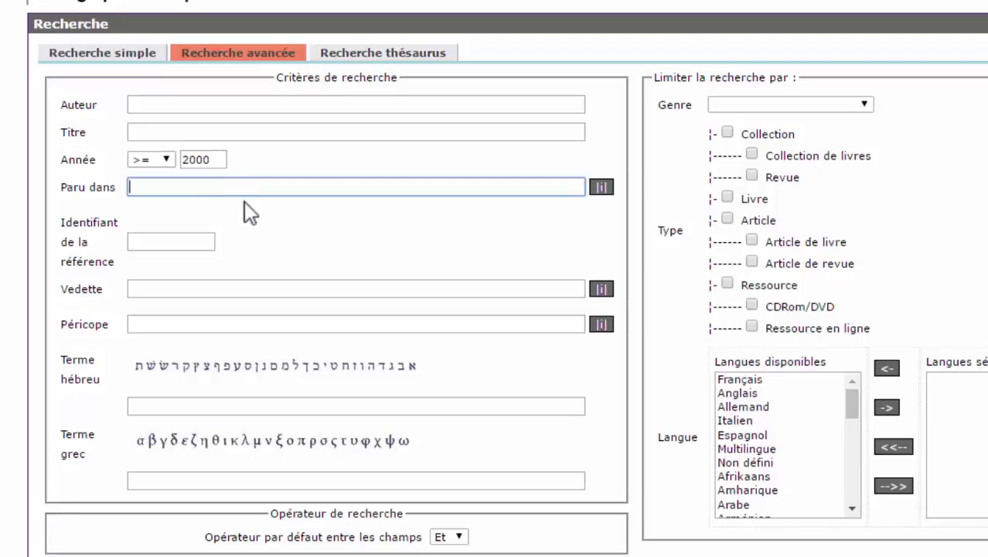
pyautogui.write('théologie évangélique')
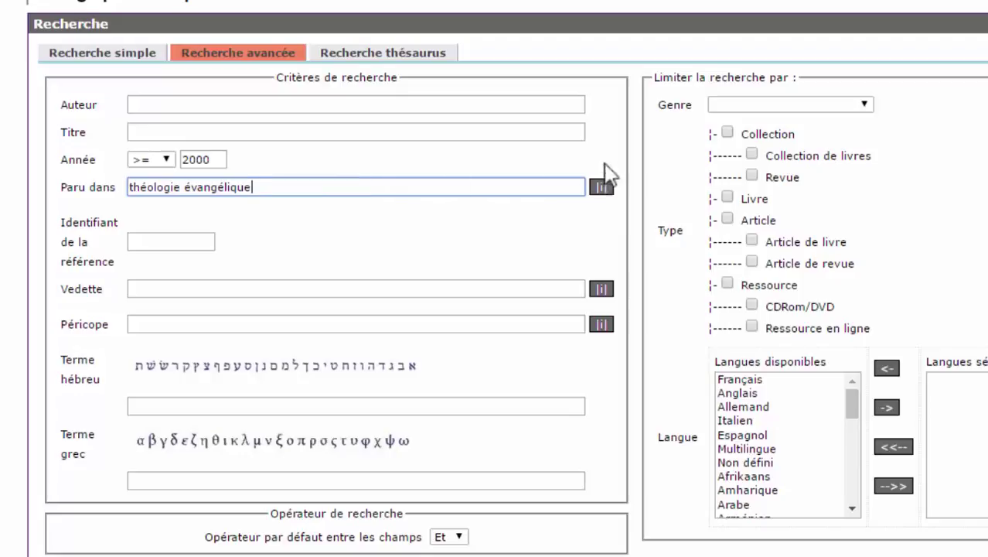
pyautogui.click(601, 187)
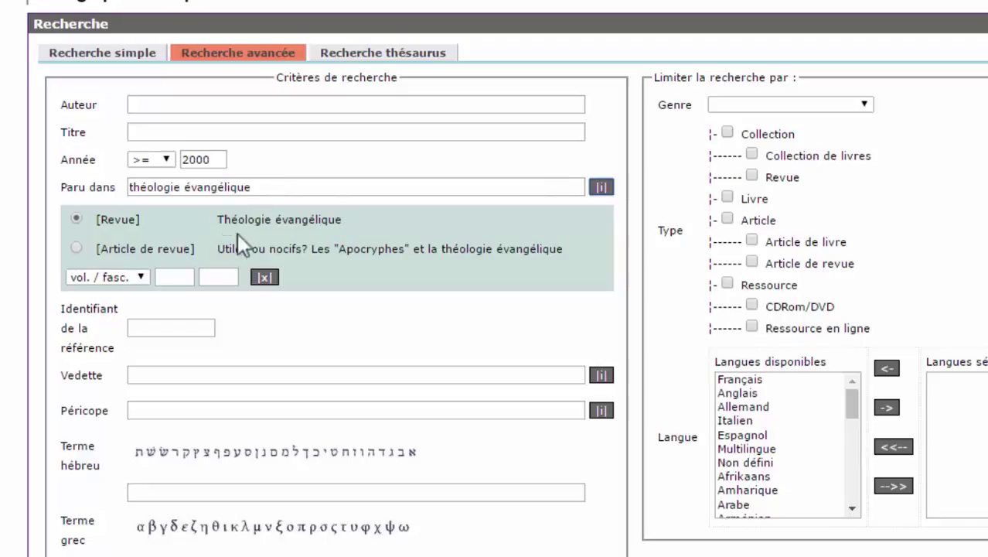
pyautogui.click(78, 219)
pyautogui.click(265, 277)
pyautogui.moveTo(287, 186); pyautogui.dragTo(95, 177)
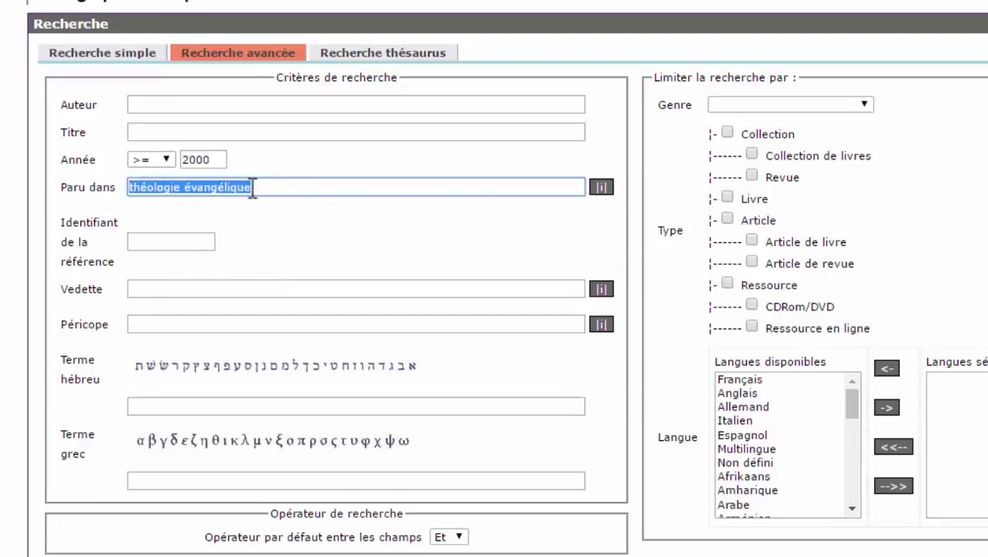
pyautogui.press('BackSpace')
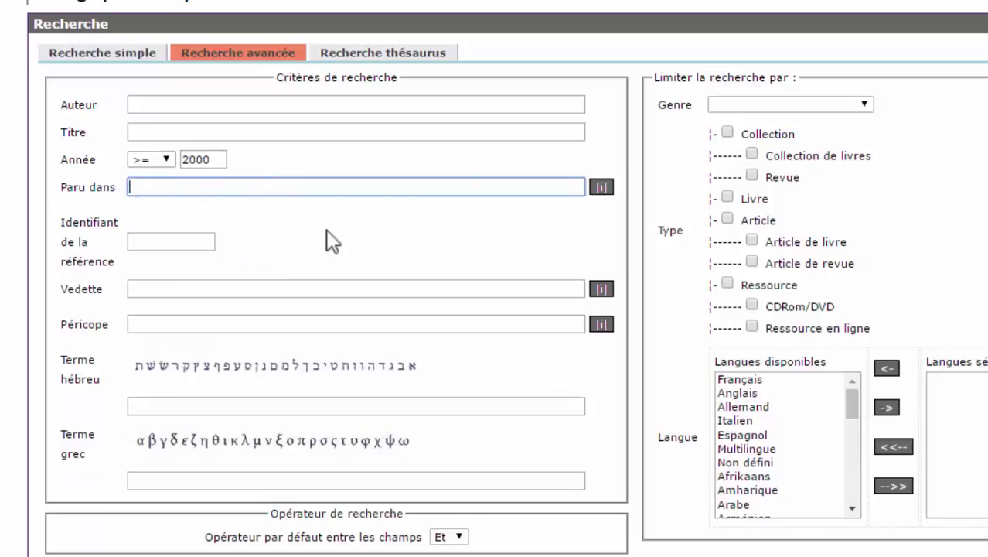
# Look up the subject heading (Vedette) "Femme" and choose the entry under Nouveau Testament, Théologie du Nouveau Testament, Thèmes
pyautogui.click(292, 290)
pyautogui.scroll(-2, 232, 210)
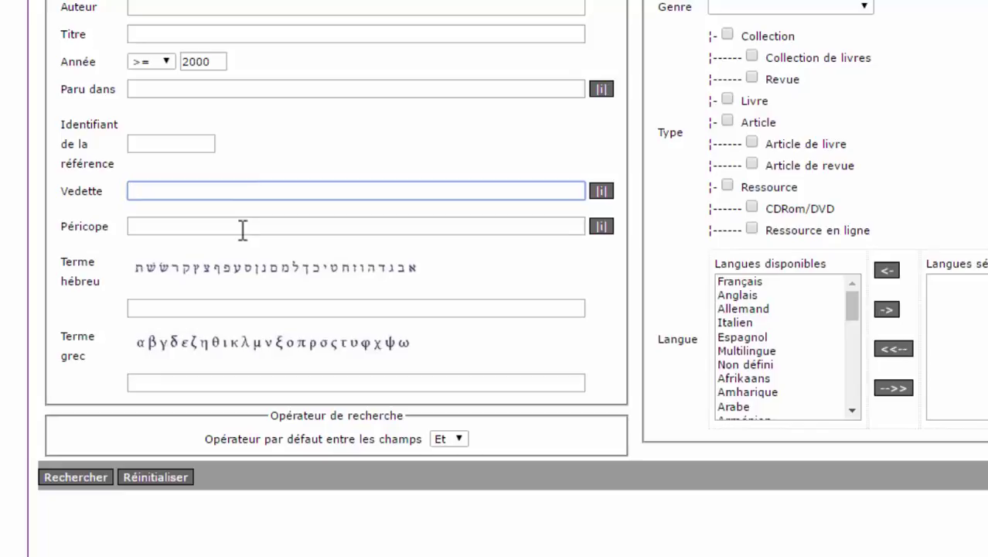
pyautogui.write('F')
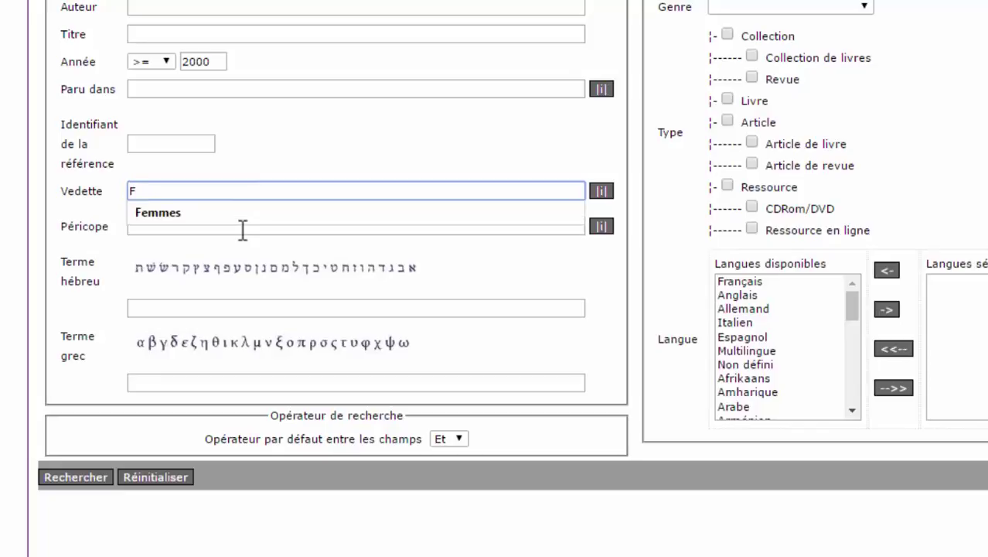
pyautogui.write('emme')
pyautogui.click(369, 166)
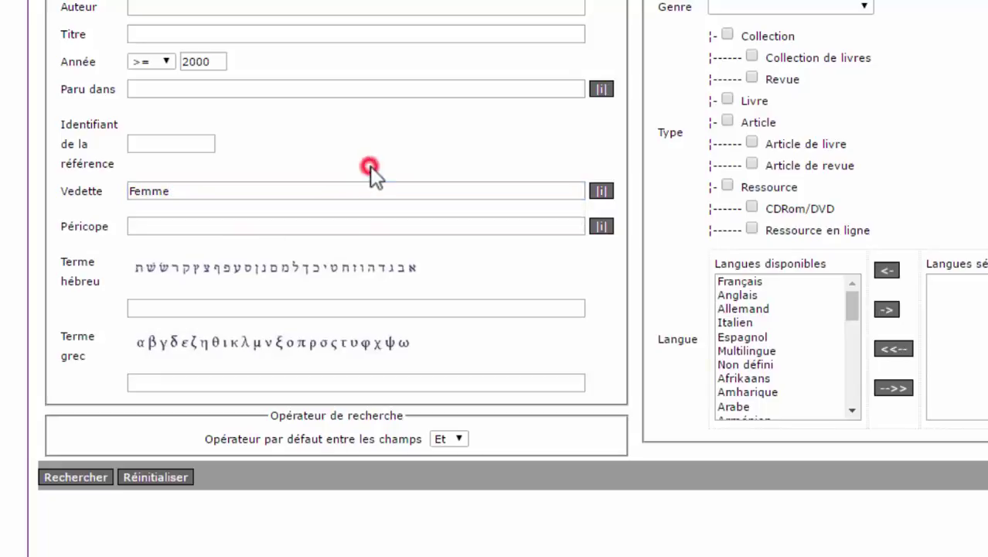
pyautogui.click(602, 192)
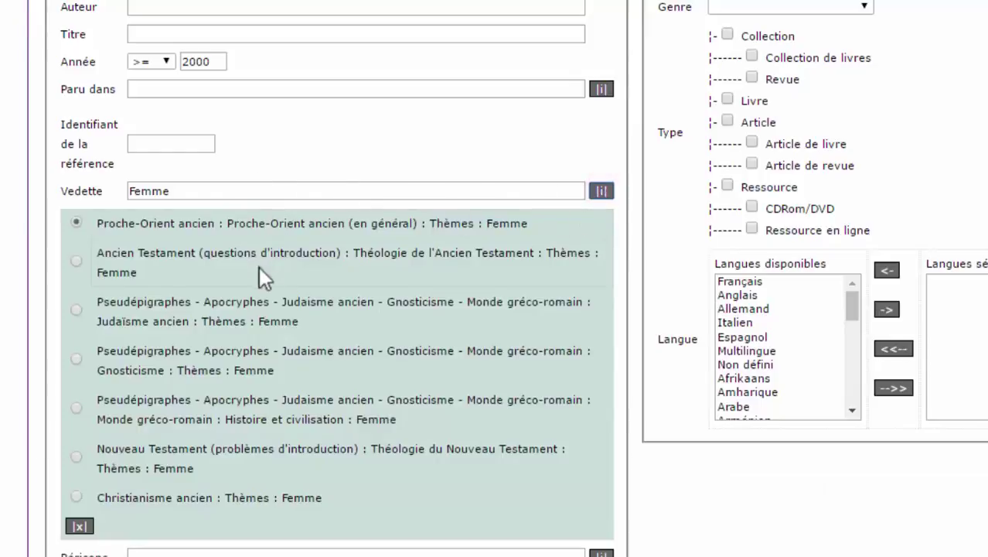
pyautogui.scroll(-2, 258, 271)
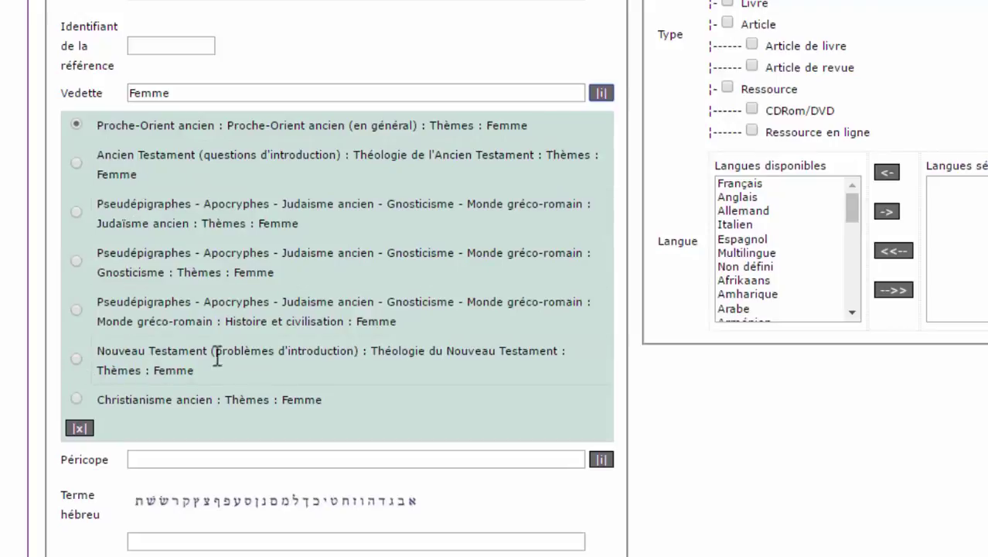
pyautogui.click(76, 357)
# Enter "1 Corinthiens" as the Péricope and look it up in the index
pyautogui.scroll(-3, 174, 340)
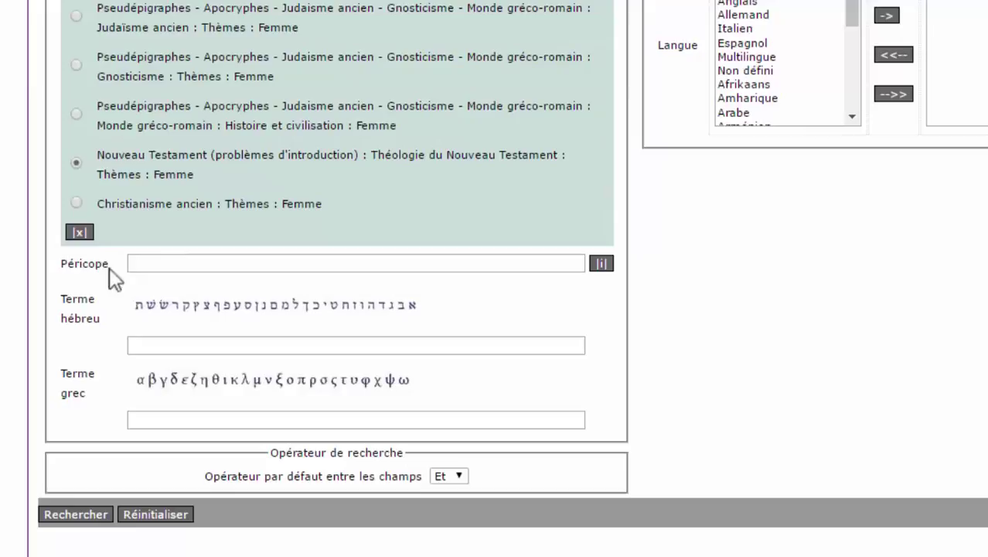
pyautogui.click(164, 264)
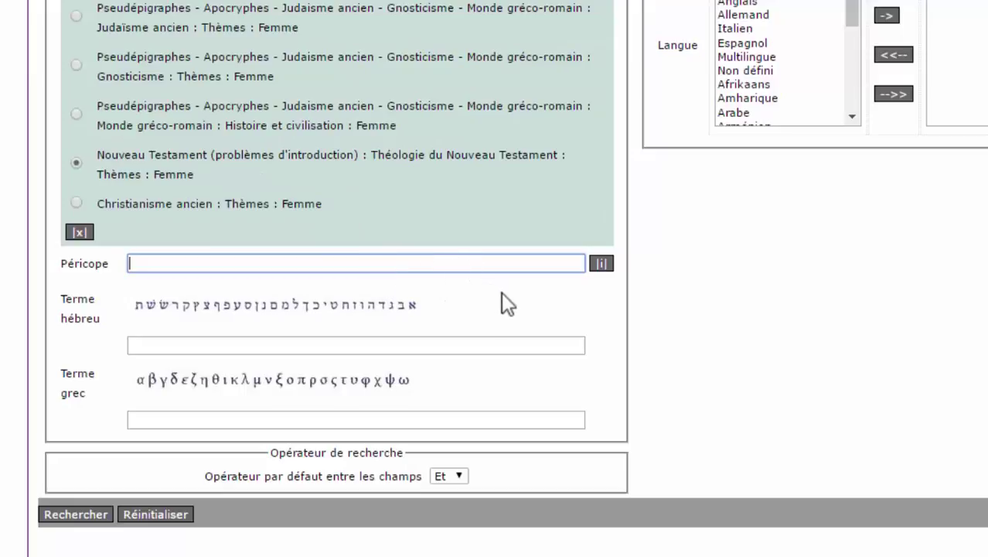
pyautogui.write('1 Corinthiens')
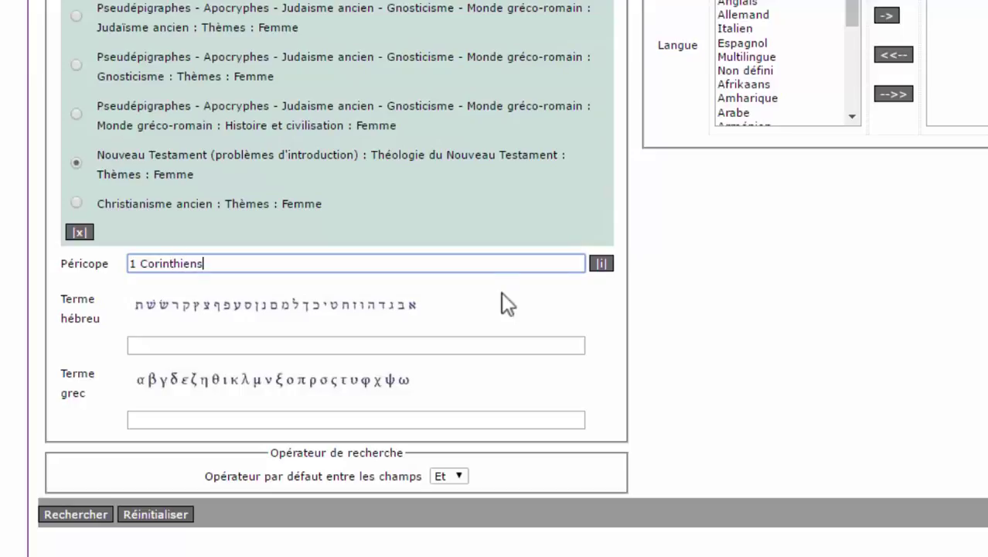
pyautogui.click(601, 263)
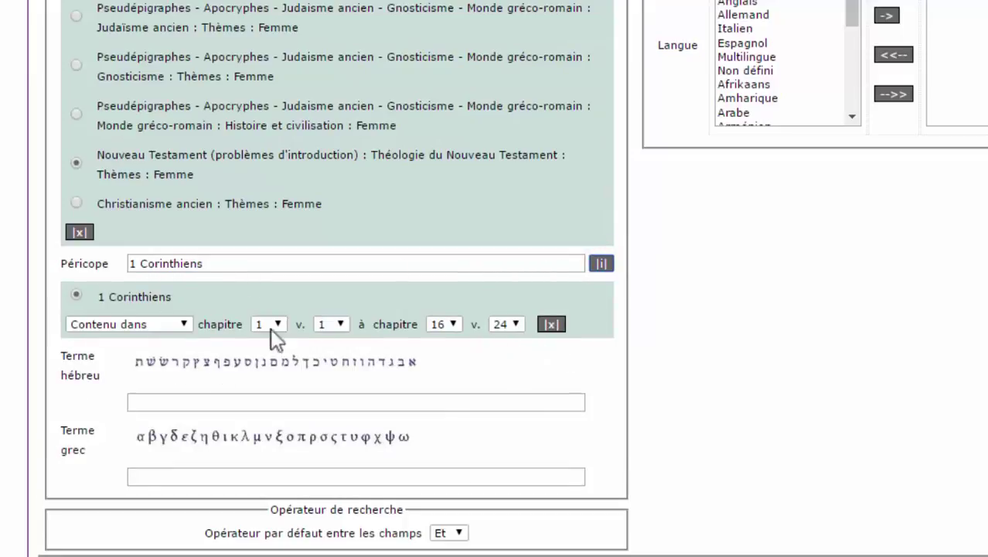
# Limit the 1 Corinthiens passage to references contained in (Contenu dans) chapters 11 to 14
pyautogui.click(179, 324)
pyautogui.click(177, 324)
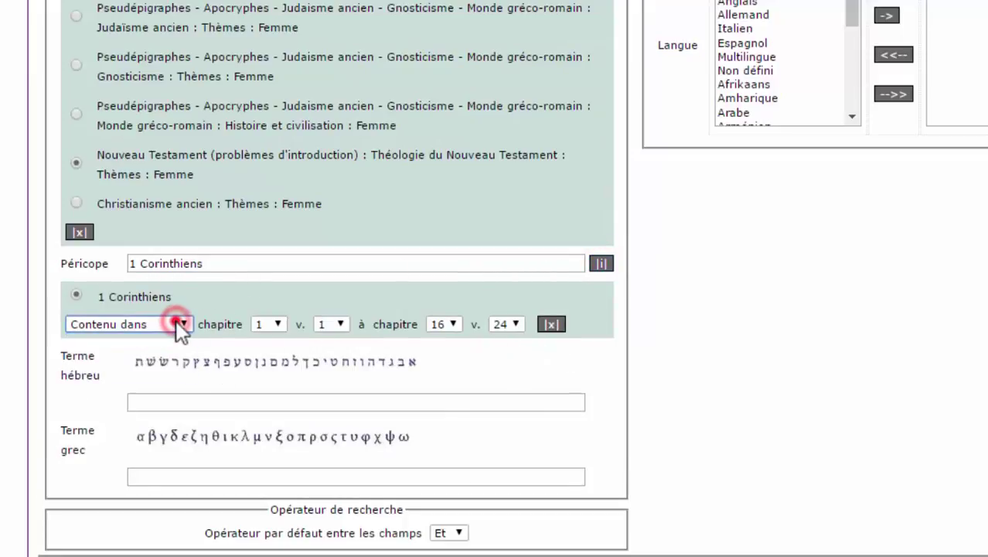
pyautogui.click(269, 325)
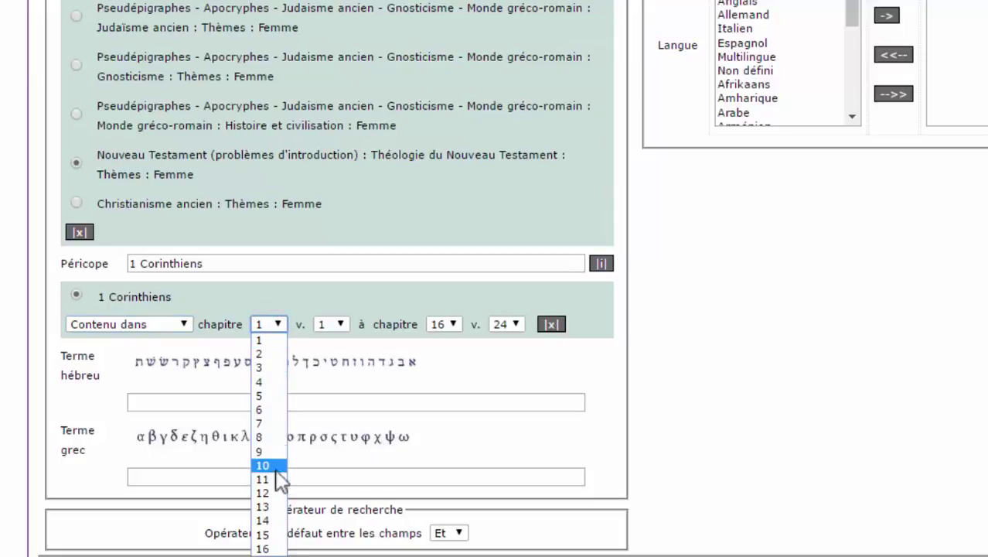
pyautogui.click(276, 480)
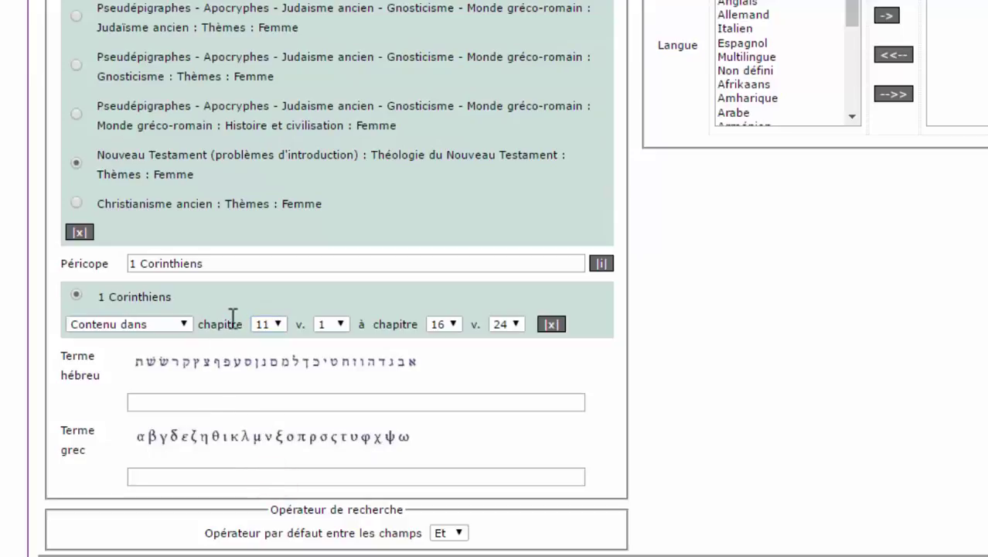
pyautogui.click(443, 324)
pyautogui.click(442, 514)
# Check the default operator between fields and review the Année, Vedette and Péricope criteria
pyautogui.scroll(-3, 174, 371)
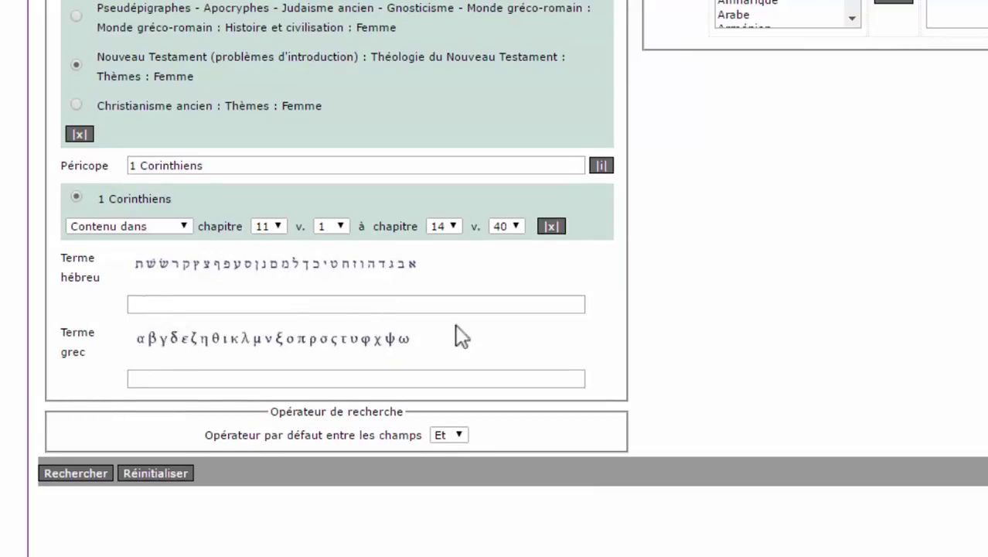
pyautogui.click(448, 435)
pyautogui.click(449, 435)
pyautogui.scroll(5, 209, 380)
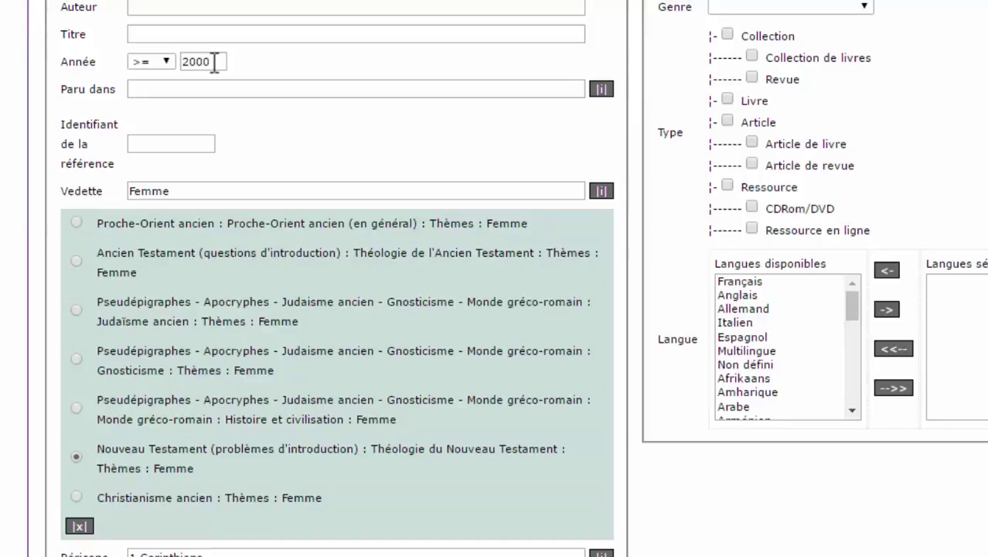
pyautogui.scroll(-3, 108, 92)
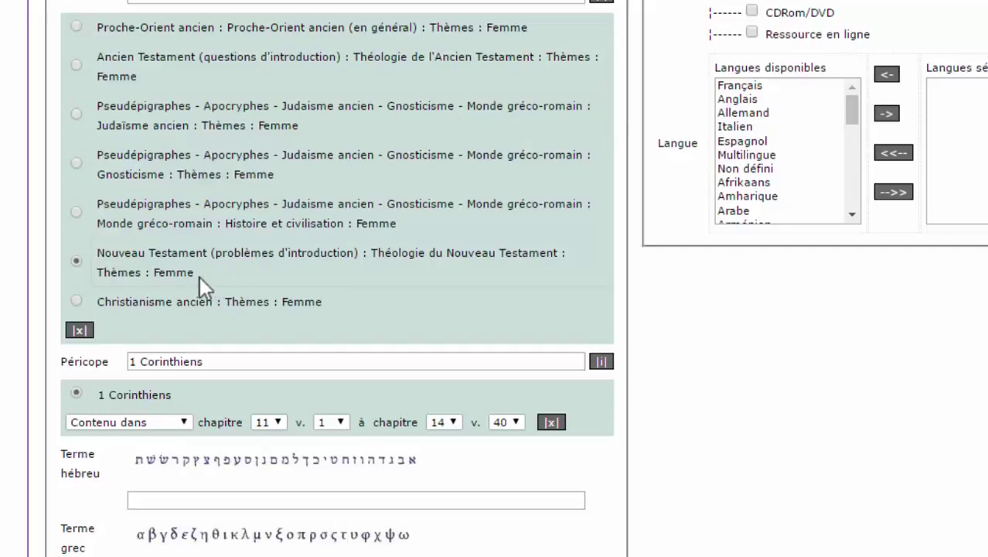
pyautogui.scroll(-2, 143, 239)
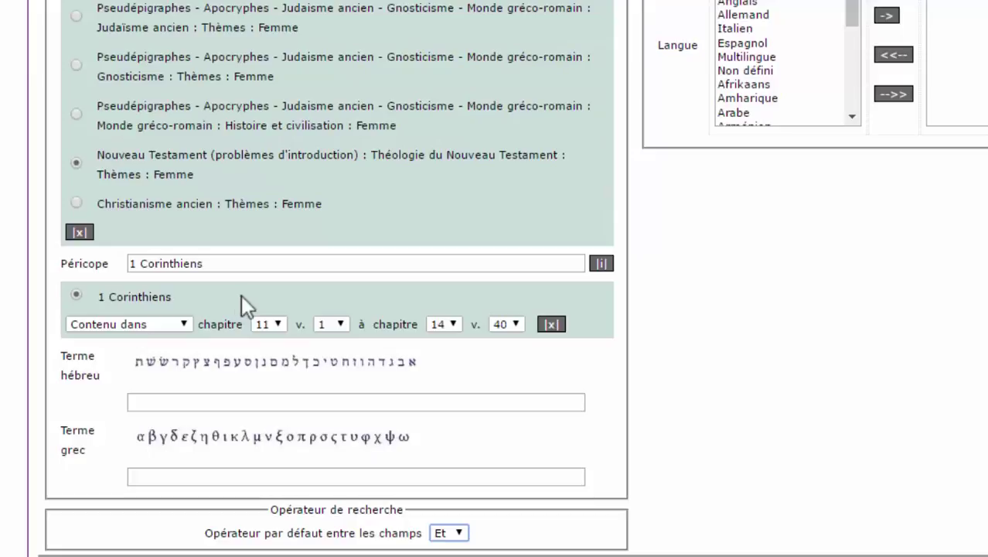
pyautogui.scroll(-2, 255, 298)
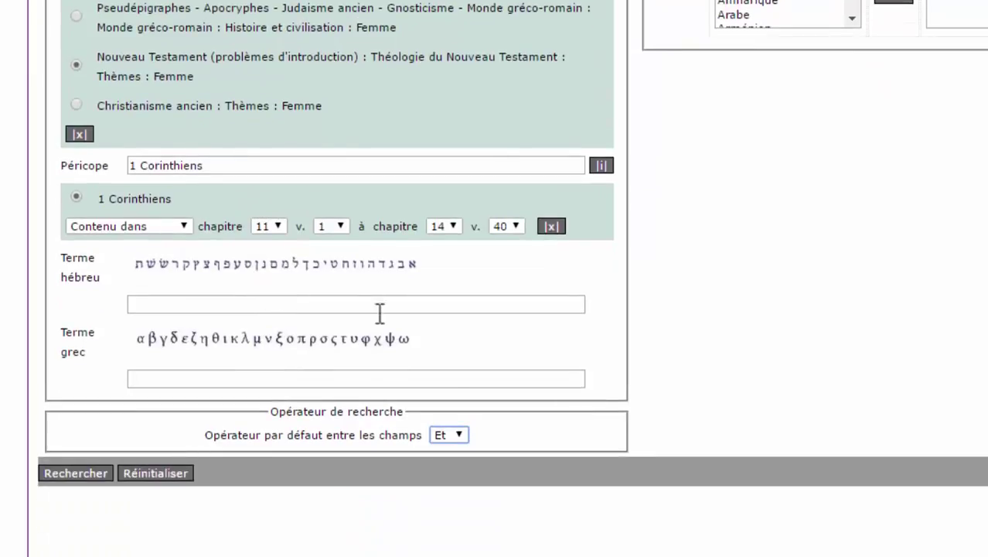
# Set the default operator between fields to Ou and review the search criteria it combines
pyautogui.click(454, 436)
pyautogui.scroll(10, 244, 387)
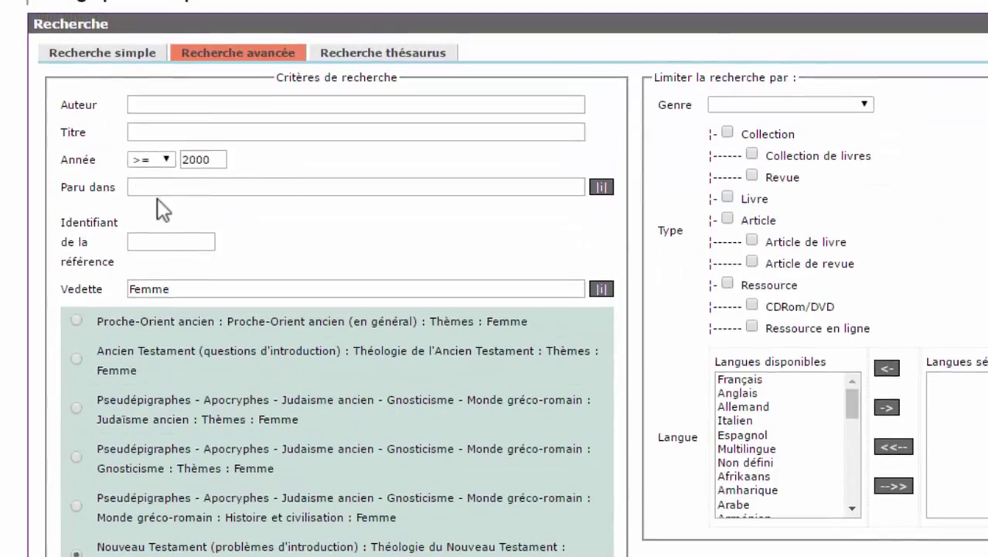
pyautogui.scroll(-2, 124, 178)
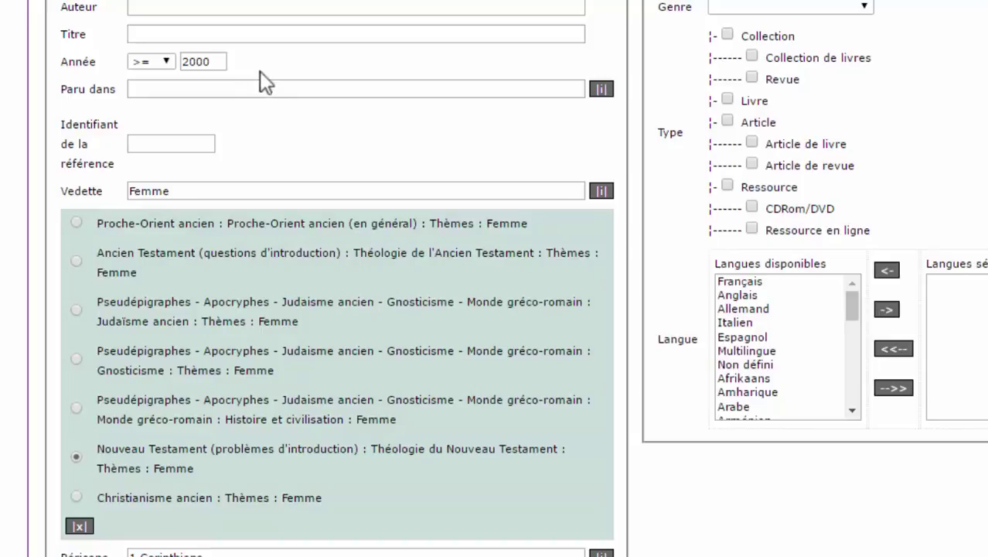
pyautogui.scroll(-4, 170, 402)
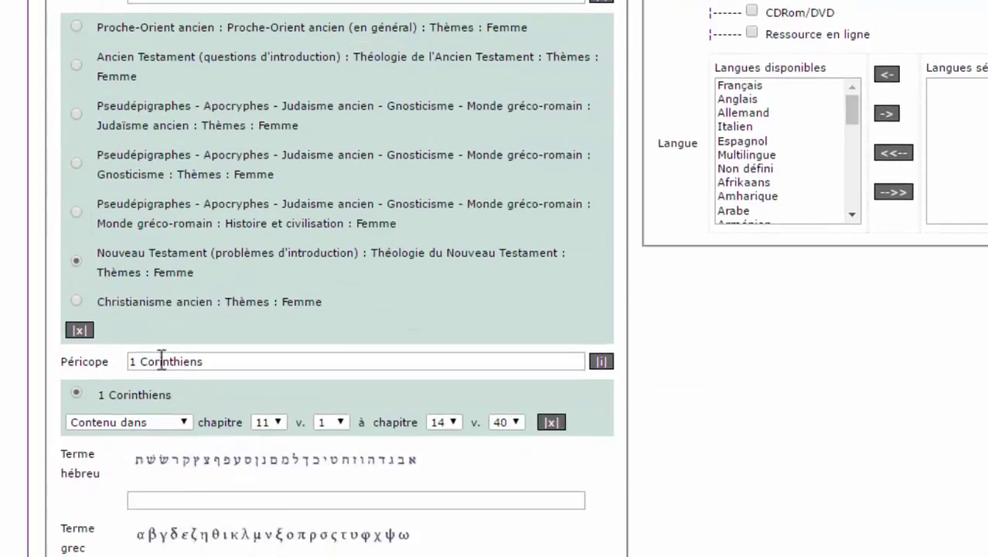
pyautogui.scroll(-4, 311, 246)
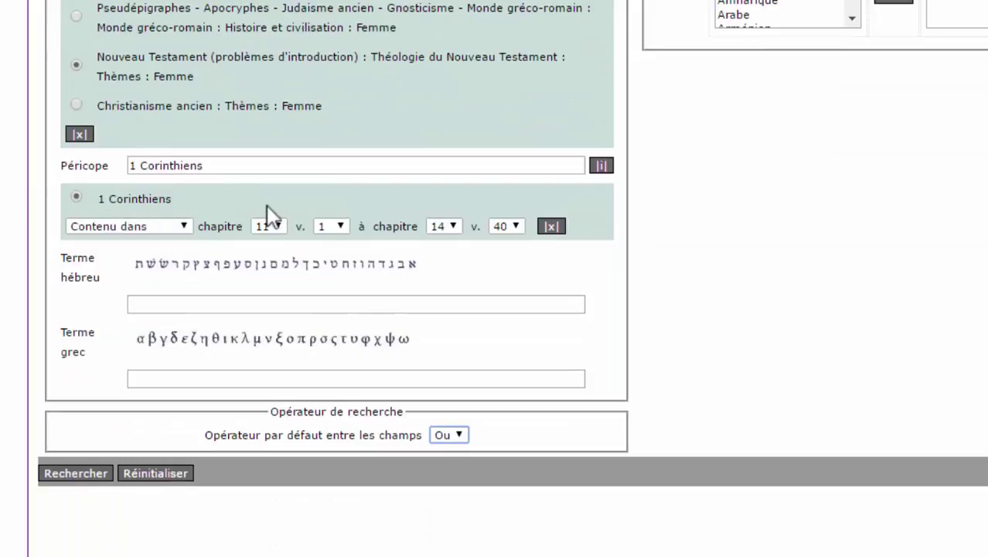
# Set the default operator between the search fields back to Et
pyautogui.click(449, 435)
pyautogui.click(449, 436)
pyautogui.click(447, 454)
pyautogui.scroll(2, 778, 267)
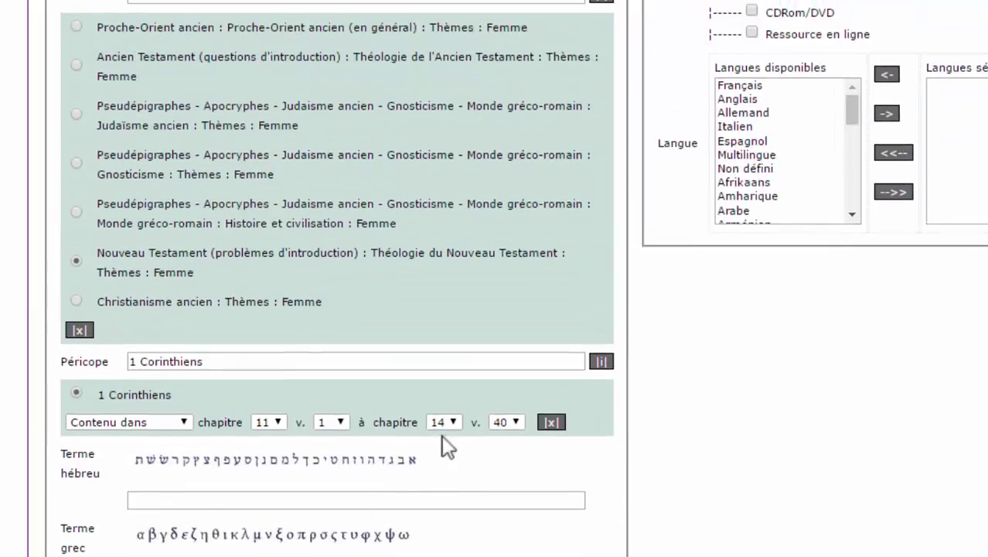
# Examine the Genre options and the publication Type filters available for limiting the search
pyautogui.scroll(-1, 453, 449)
pyautogui.scroll(5, 724, 352)
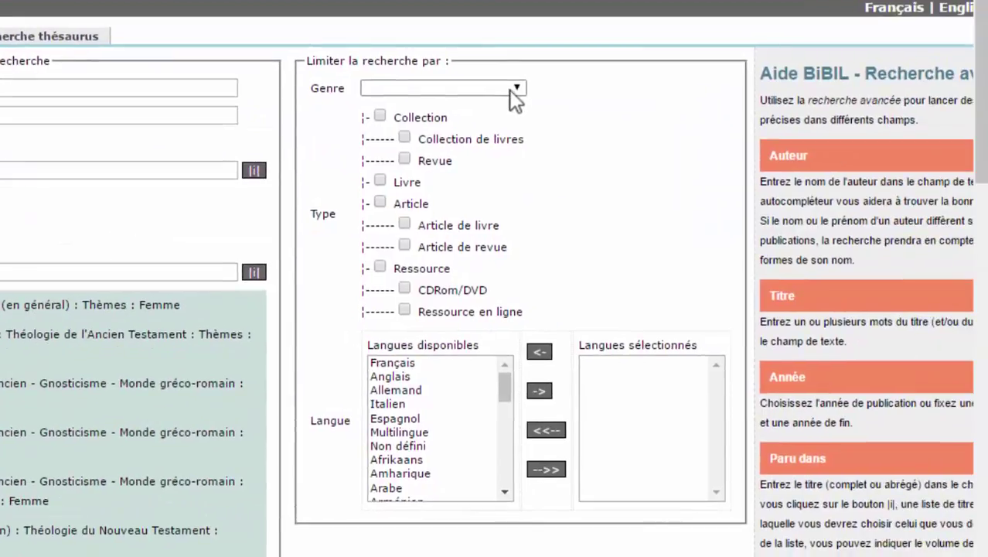
pyautogui.click(863, 105)
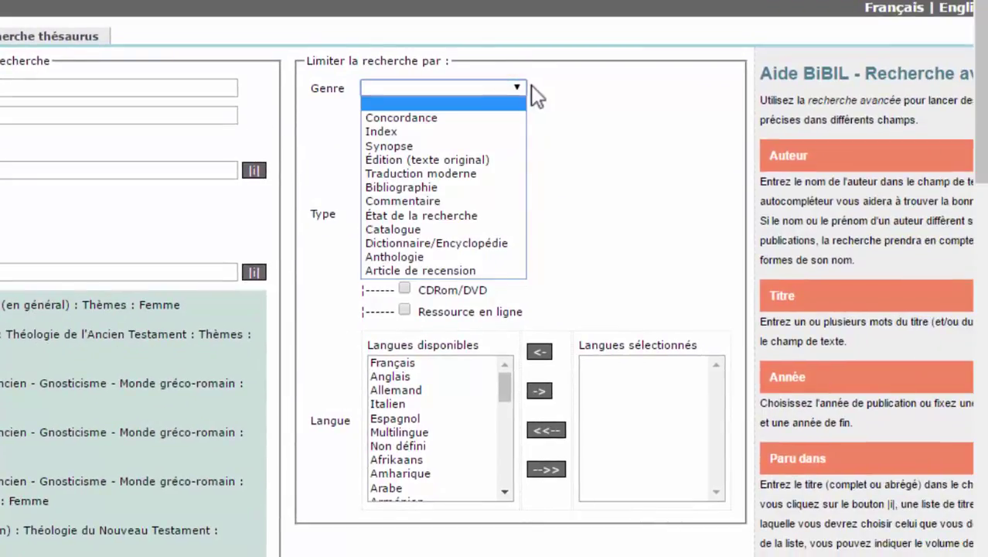
pyautogui.click(516, 94)
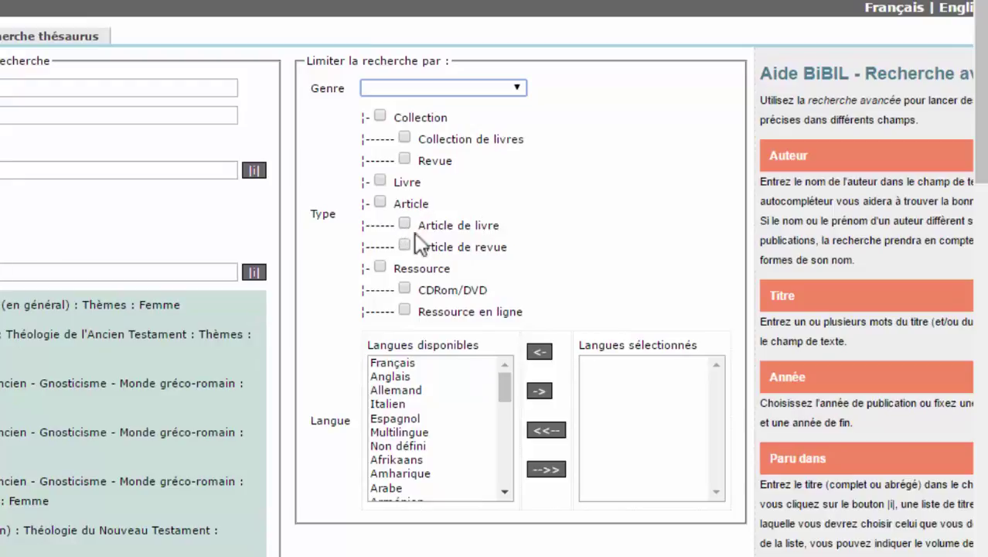
pyautogui.scroll(-3, 578, 235)
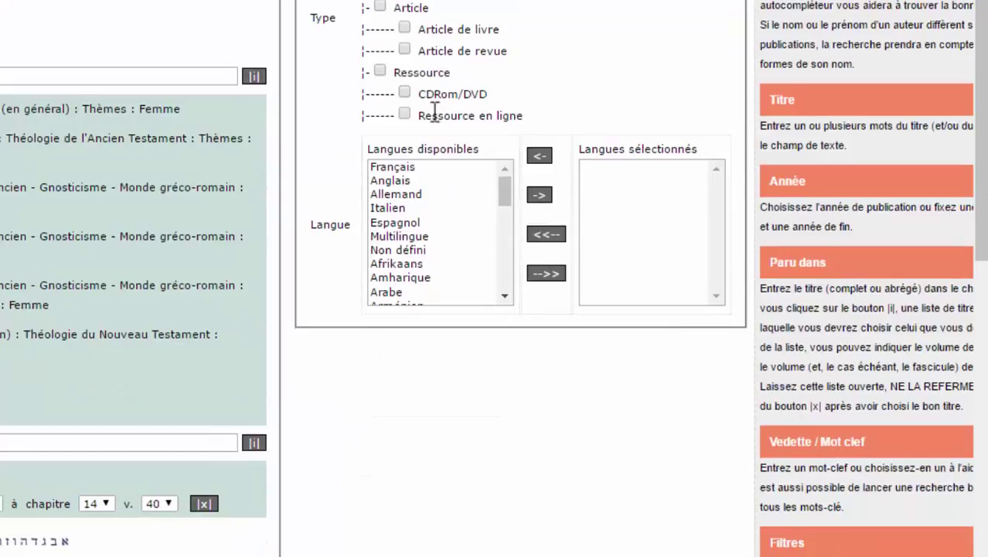
pyautogui.scroll(3, 433, 112)
pyautogui.scroll(-5, 482, 272)
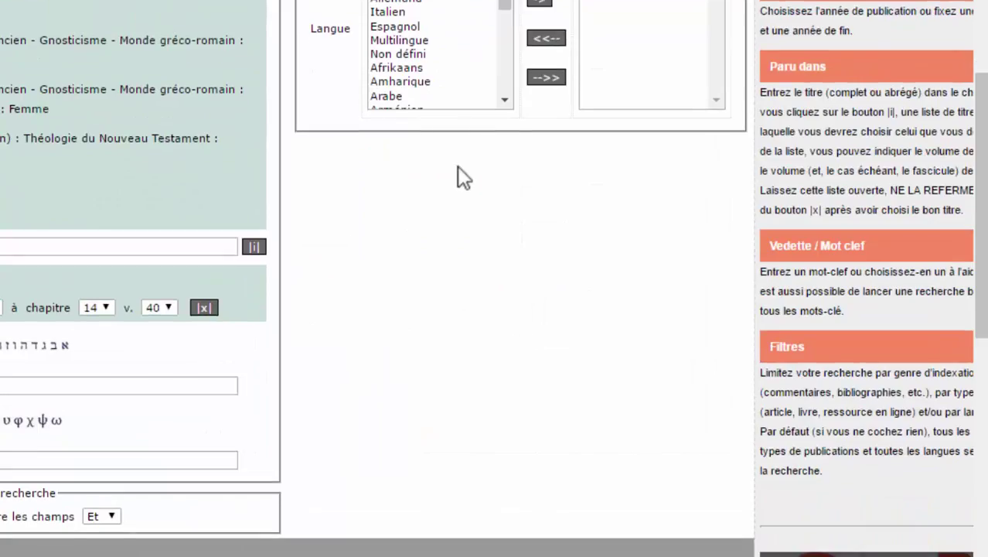
# Limit the search to French by adding Français to the selected languages
pyautogui.scroll(2, 457, 174)
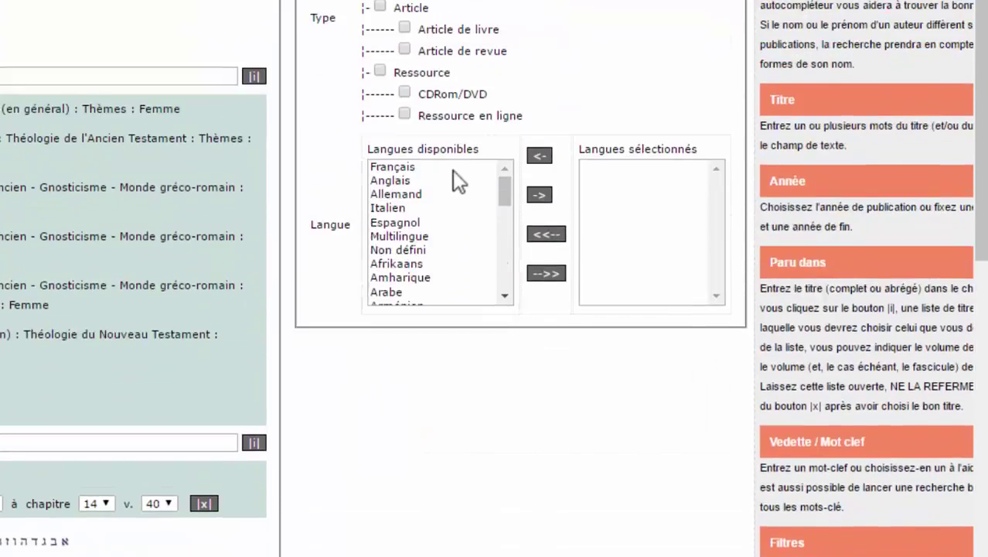
pyautogui.click(409, 167)
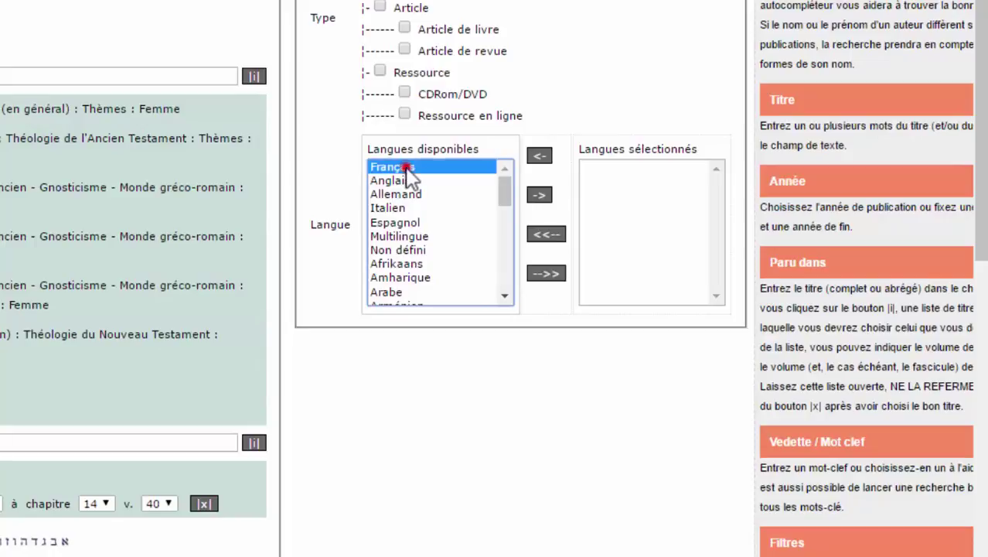
pyautogui.click(544, 199)
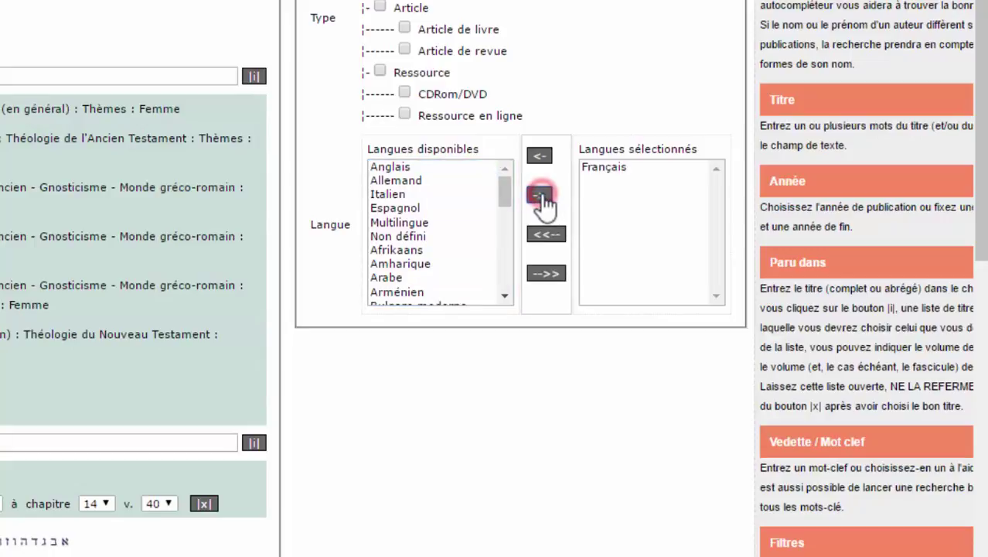
# Run the advanced search with the entered criteria and bring up its result list
pyautogui.scroll(-4, 325, 203)
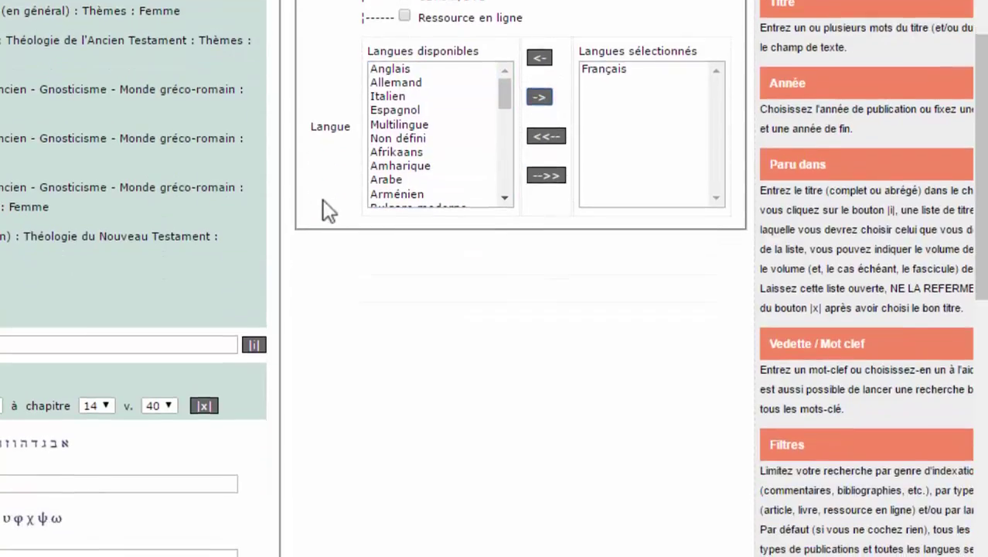
pyautogui.scroll(-2, 334, 193)
pyautogui.scroll(3, 334, 194)
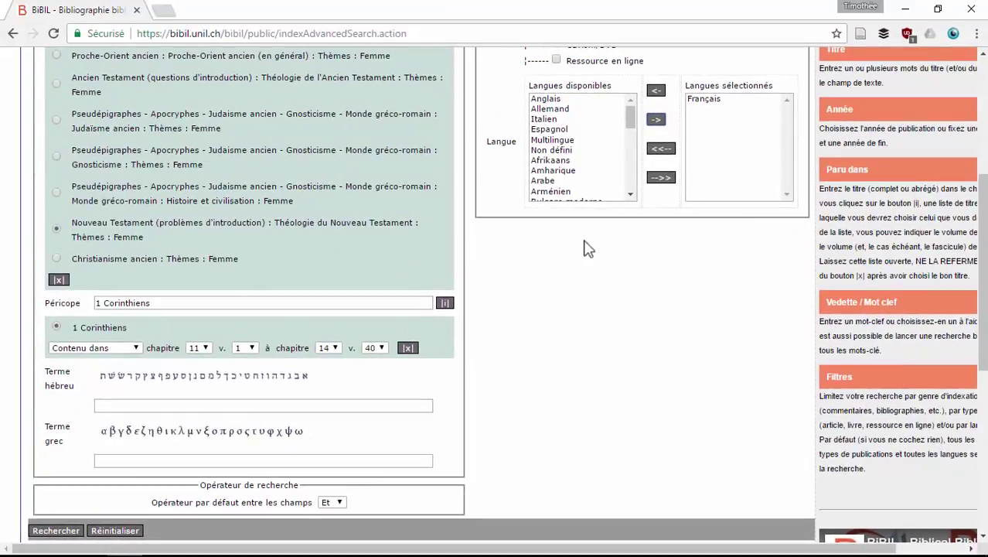
pyautogui.scroll(-4, 586, 247)
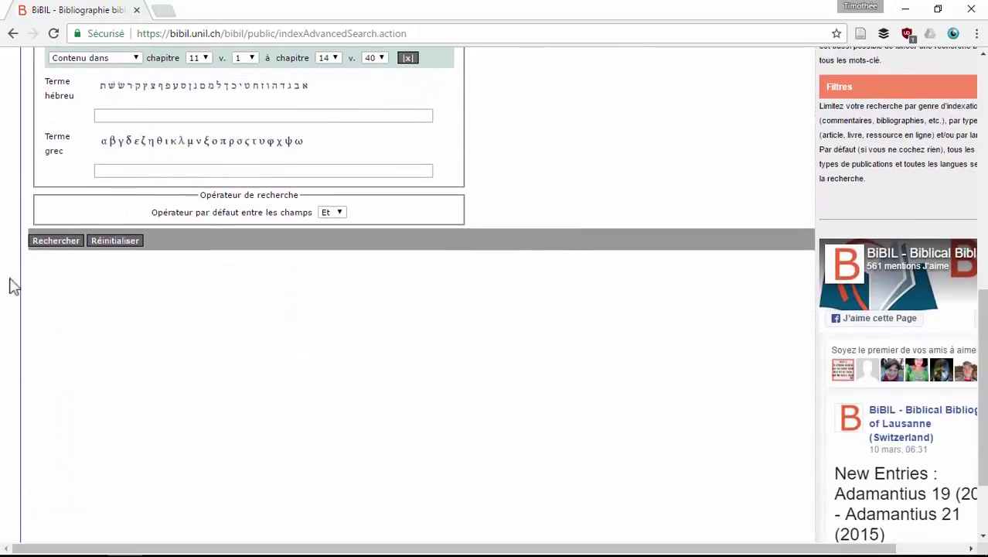
pyautogui.click(56, 242)
pyautogui.scroll(-10, 359, 235)
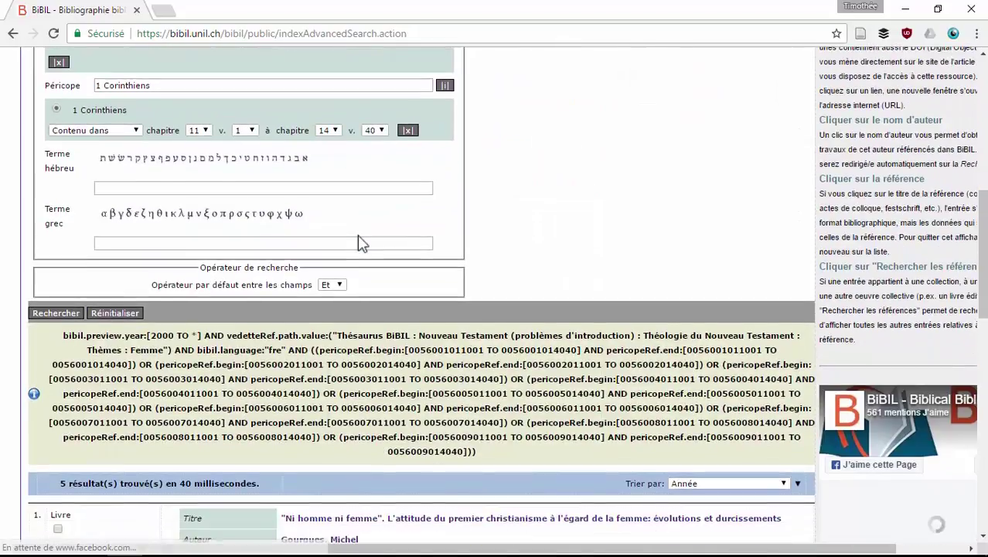
# Review the found references and compare them with the Année, Vedette, Péricope and Langue criteria
pyautogui.scroll(2, 144, 234)
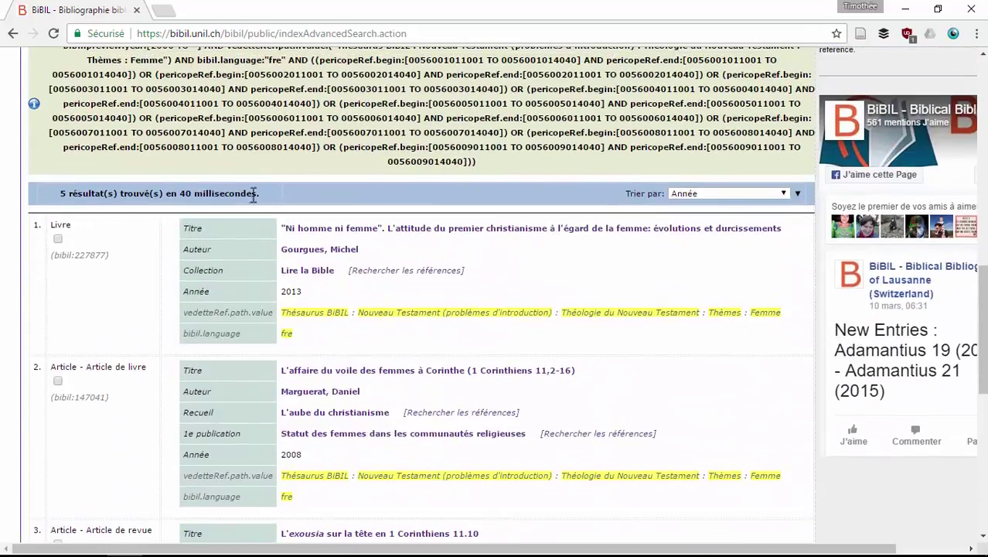
pyautogui.scroll(-3, 380, 225)
pyautogui.scroll(2, 380, 225)
pyautogui.scroll(10, 379, 225)
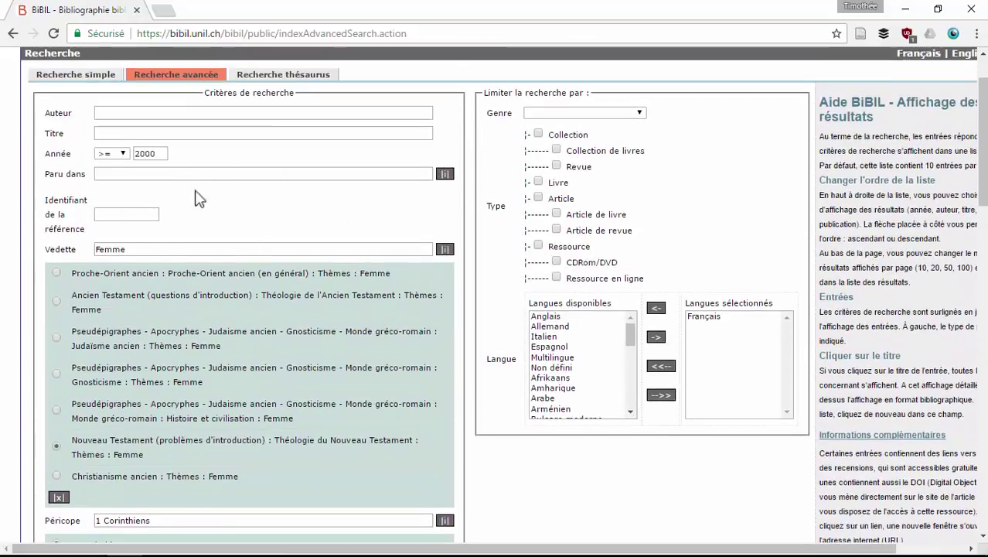
pyautogui.scroll(-2, 154, 449)
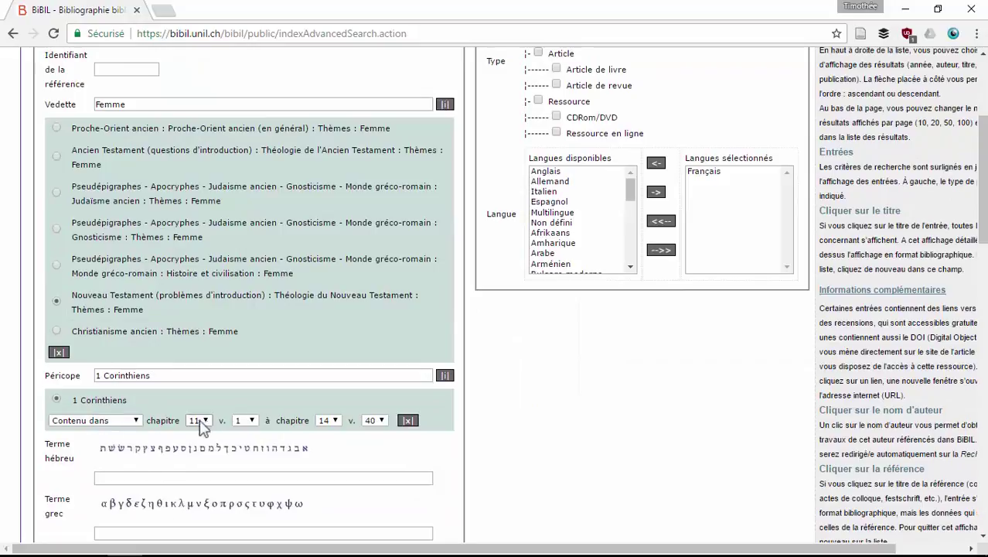
pyautogui.scroll(2, 287, 381)
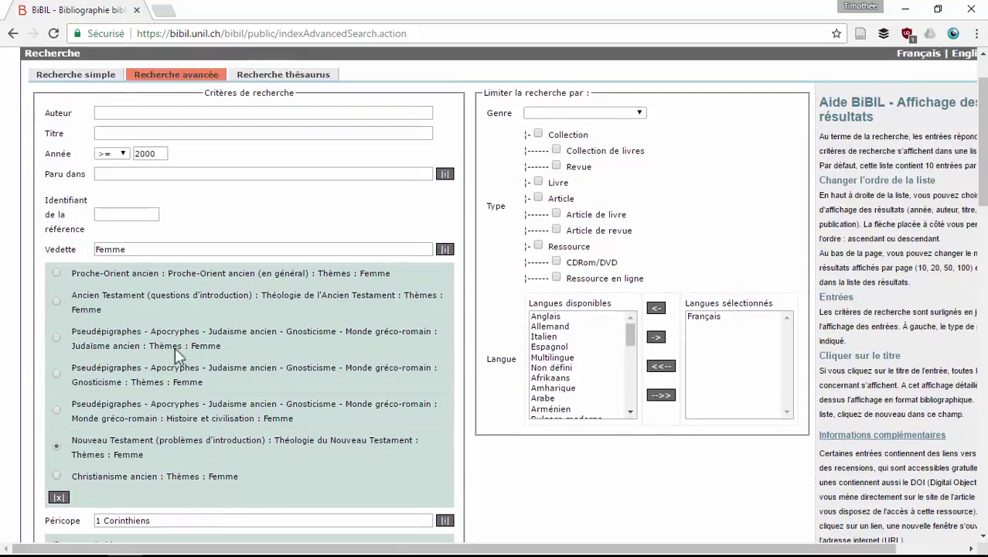
pyautogui.scroll(-11, 251, 248)
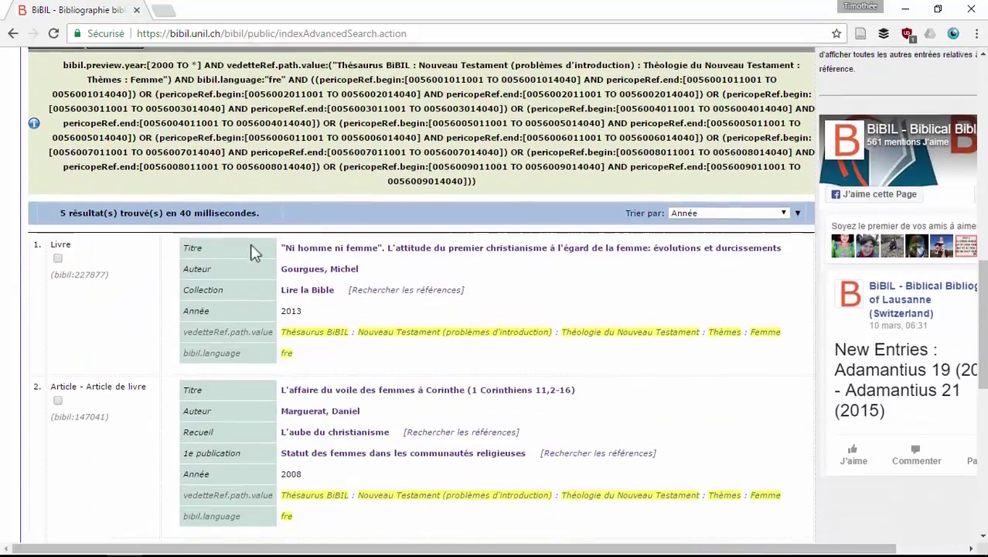
pyautogui.scroll(-5, 215, 239)
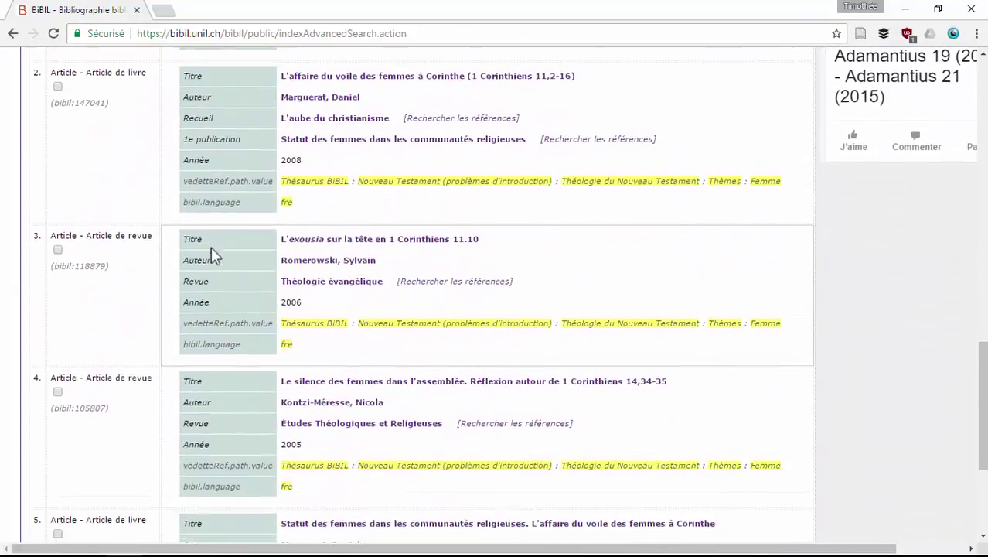
pyautogui.scroll(4, 392, 372)
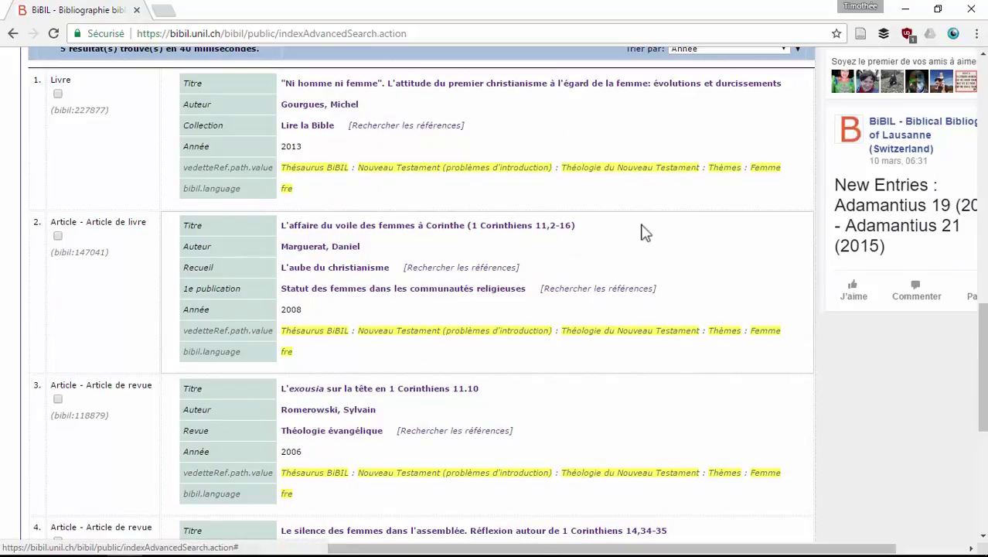
# Open the detailed record of the article "L'affaire du voile des femmes à Corinthe (1 Corinthiens 11,2-16)" and read through it and the remaining results
pyautogui.click(455, 226)
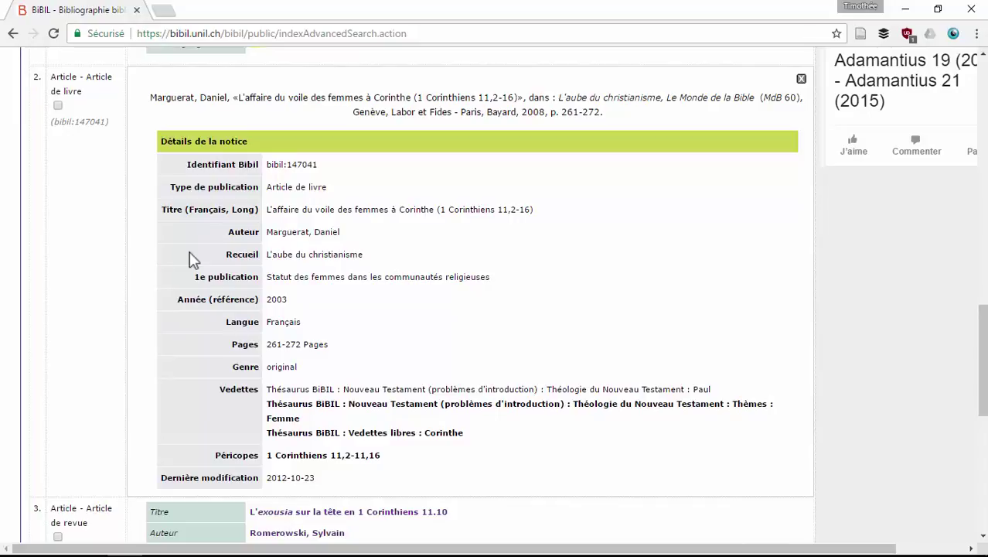
pyautogui.scroll(-1, 193, 259)
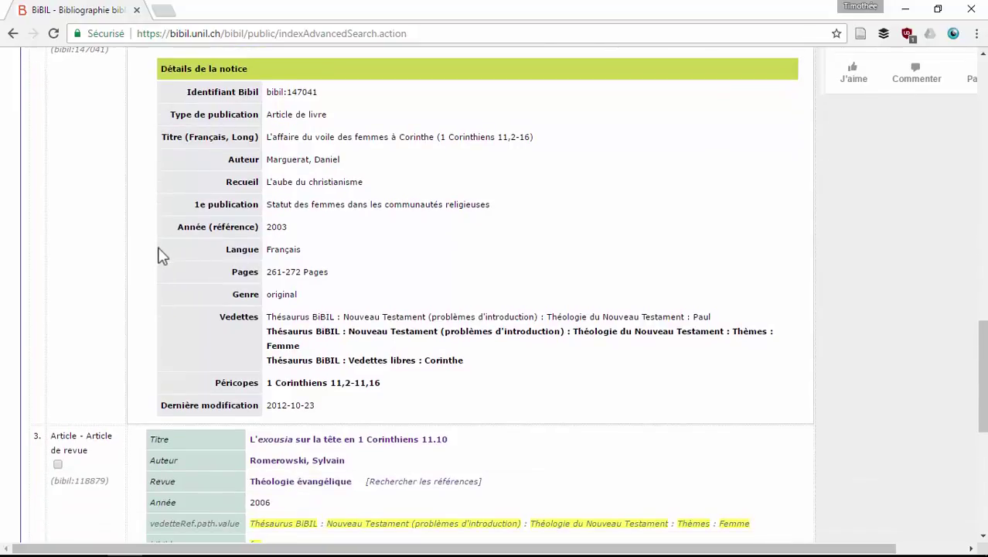
pyautogui.scroll(-5, 136, 232)
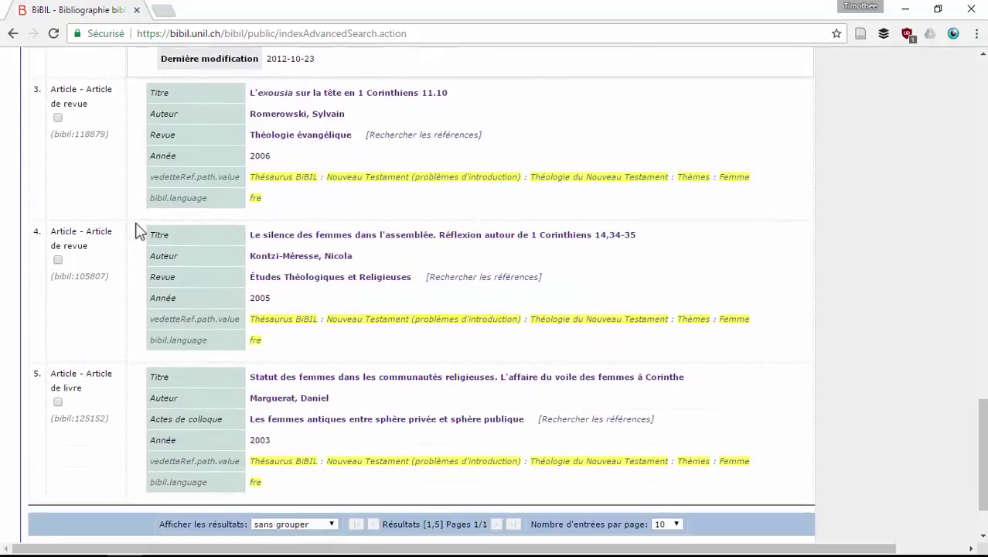
pyautogui.scroll(-1, 136, 232)
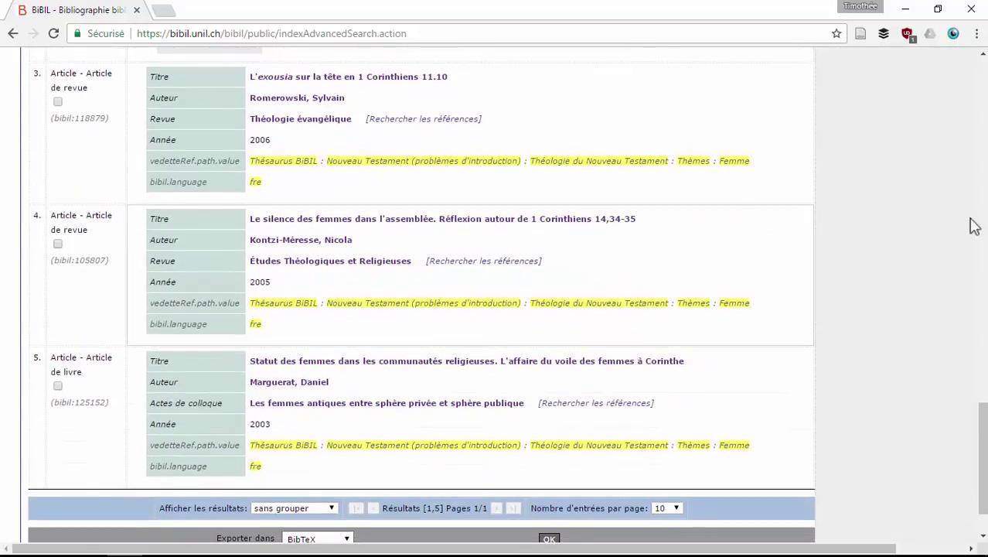